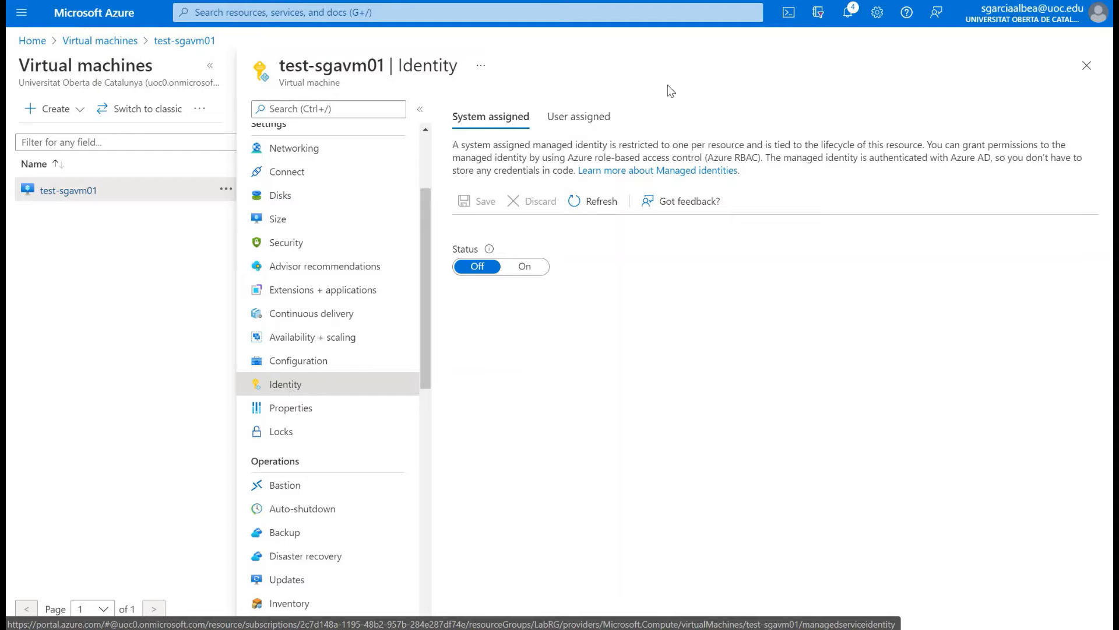
Step: Turn on the system-assigned managed identity for the virtual machine test-sgavm01 and save the change
click(602, 118)
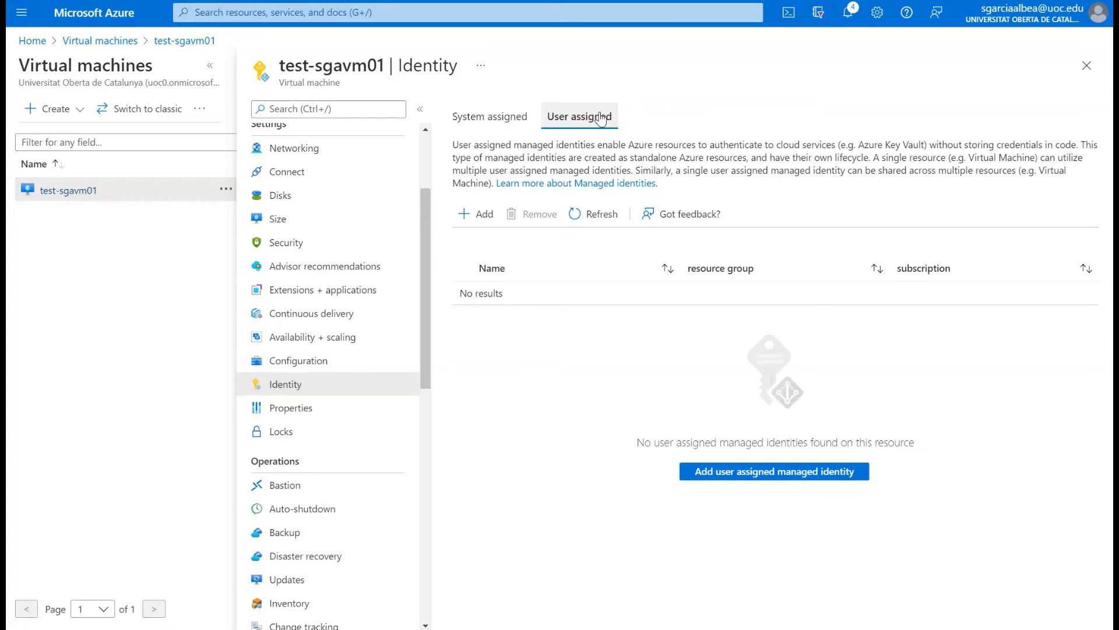
click(488, 116)
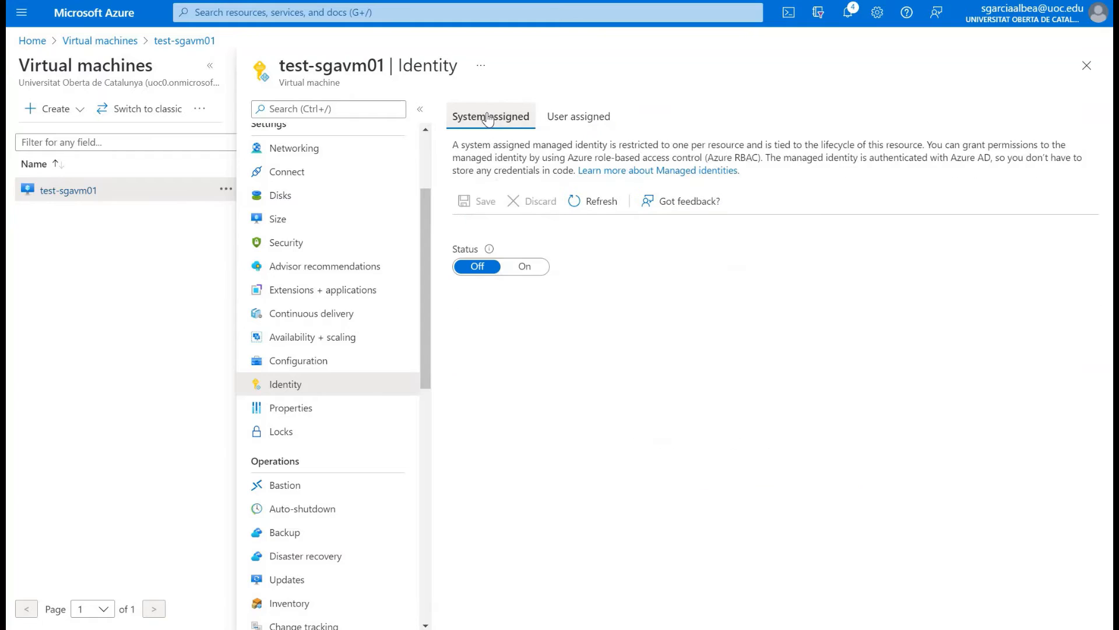
click(523, 269)
click(473, 204)
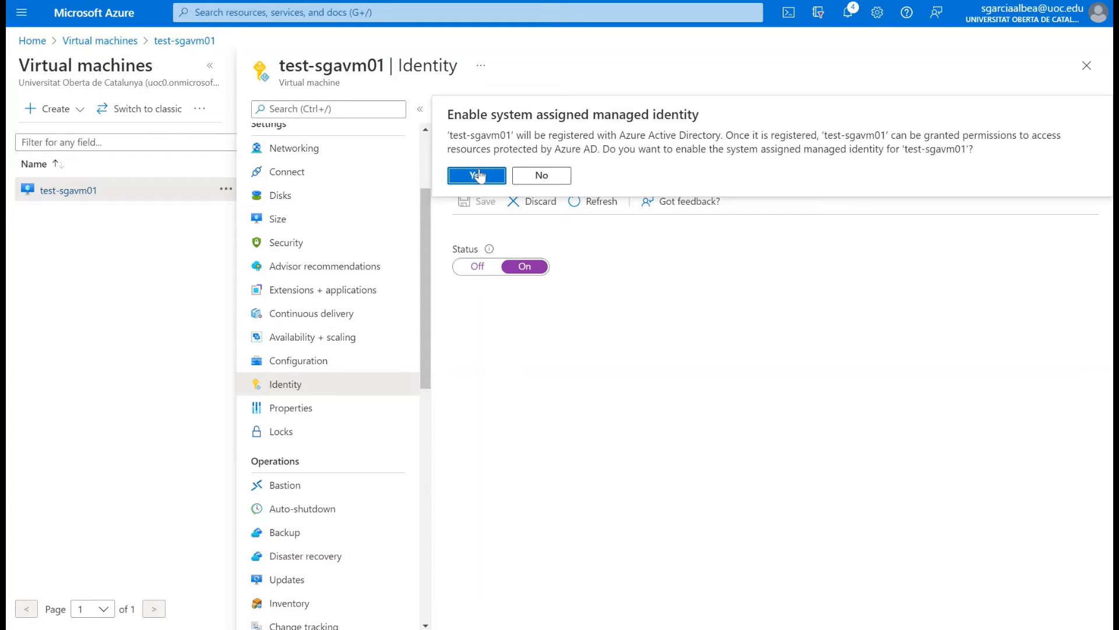
click(477, 175)
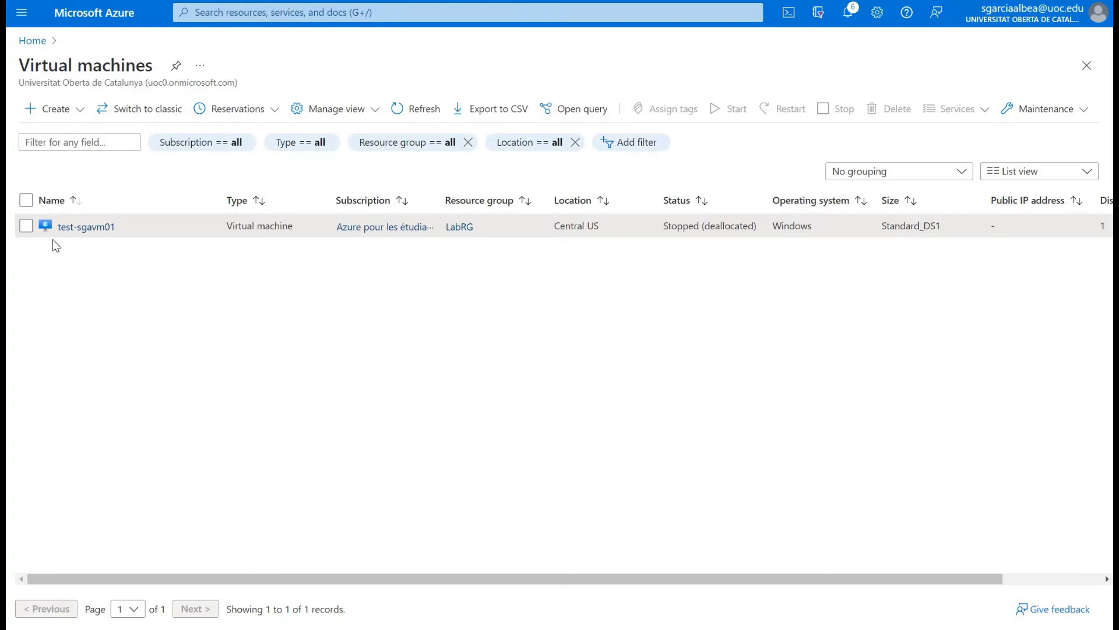
Step: Start a new virtual machine and look at its management options for managed identity settings
click(64, 110)
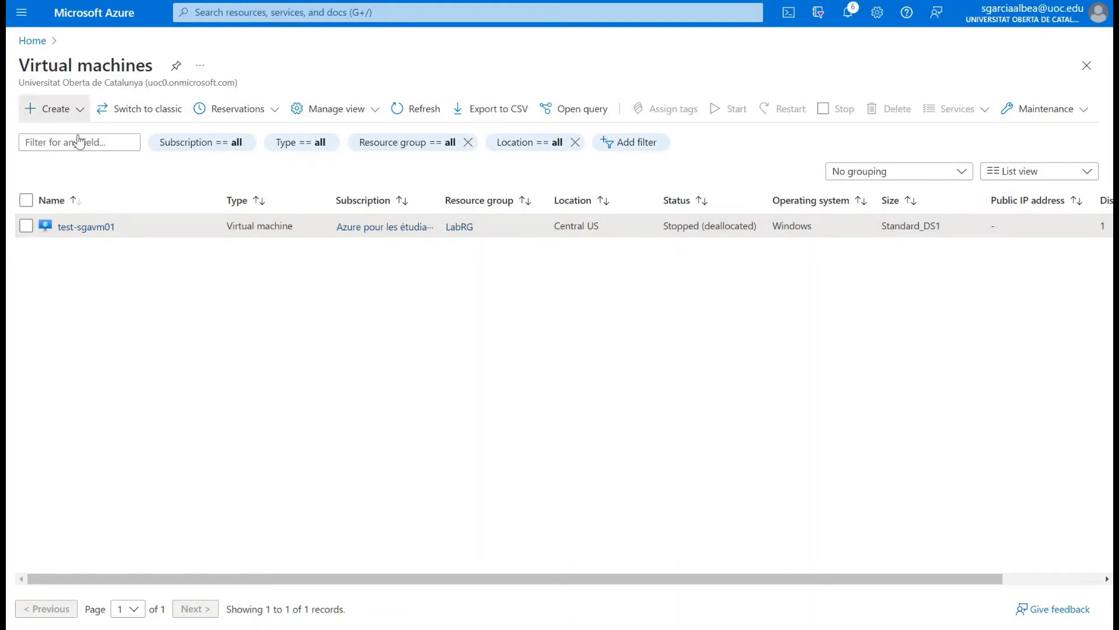
click(82, 142)
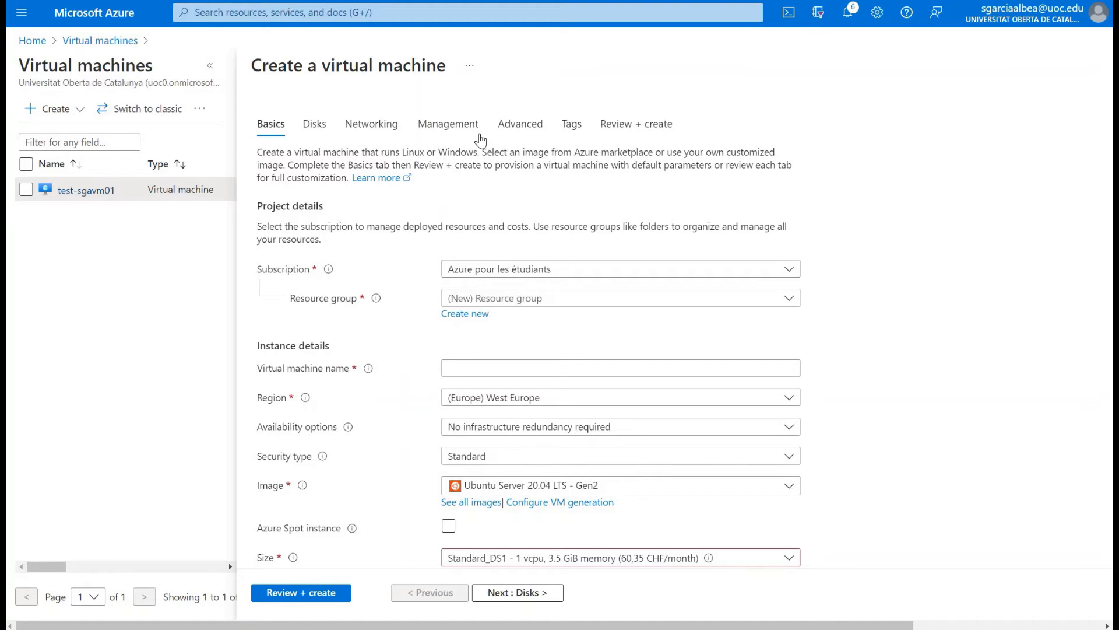
click(461, 129)
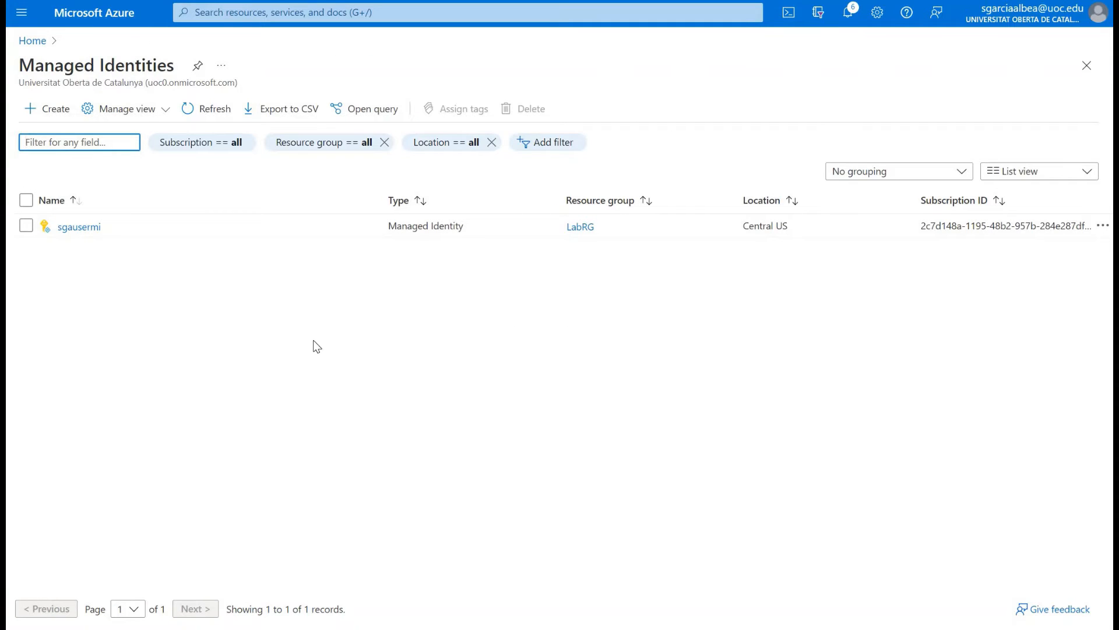
Step: Create a user-assigned managed identity named sgausermidentity in the LabRG resource group
click(336, 12)
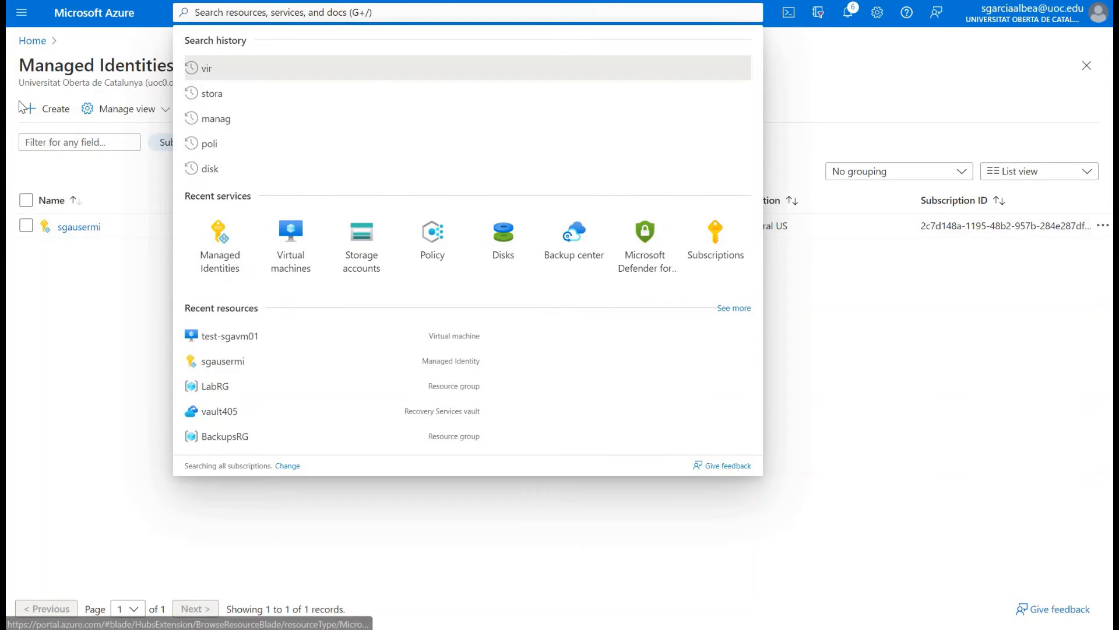
click(41, 111)
click(41, 111)
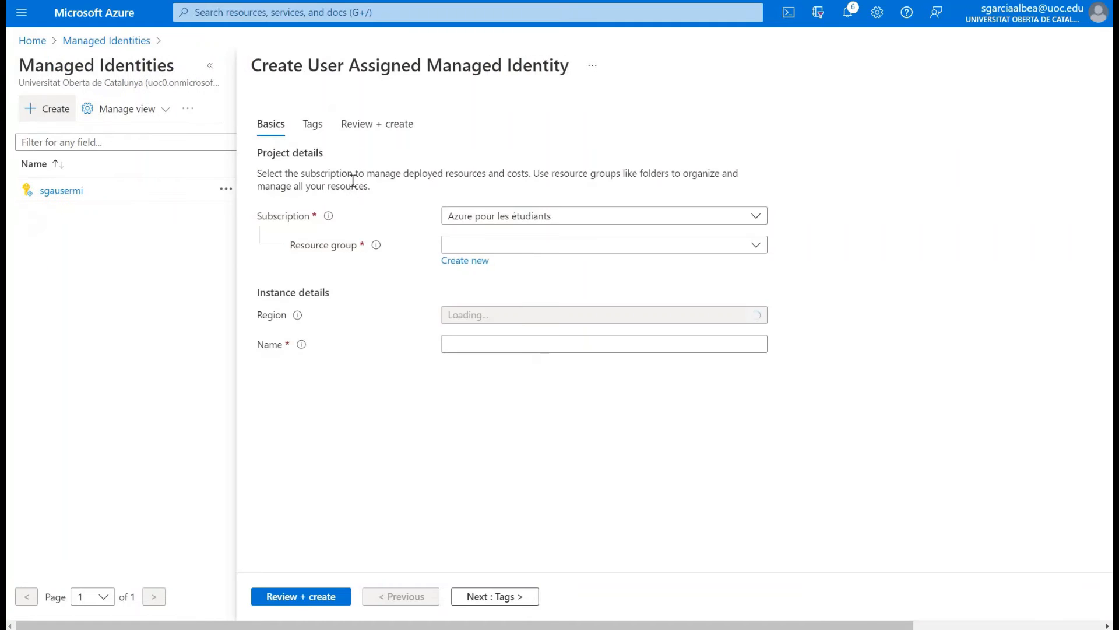
click(513, 249)
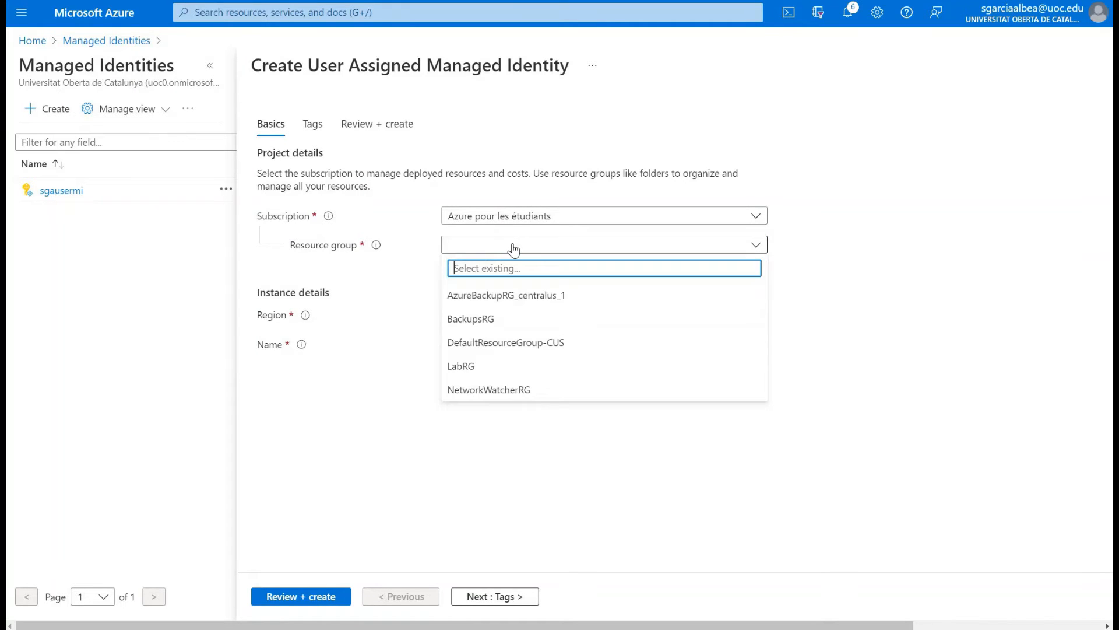
click(500, 368)
click(466, 338)
text(sga)
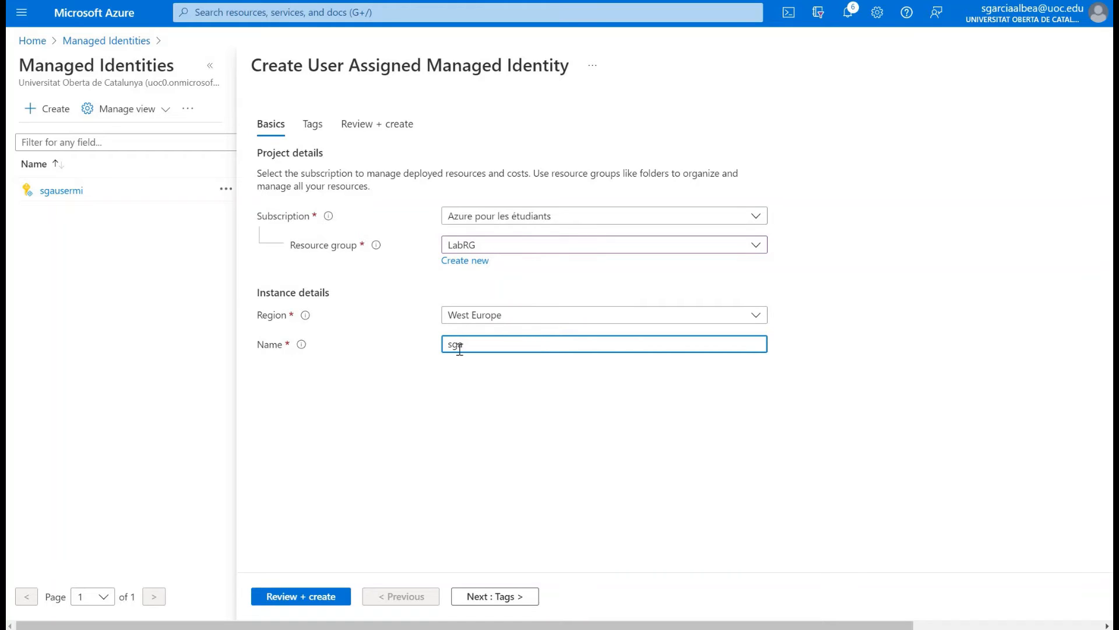
text(usermidentity)
click(512, 596)
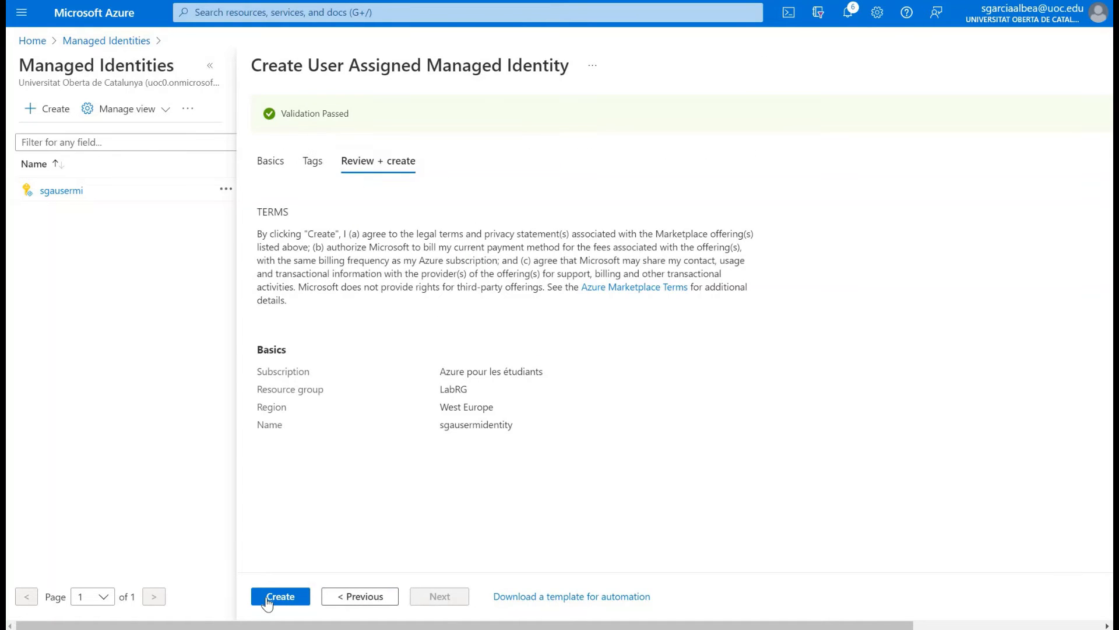
click(280, 597)
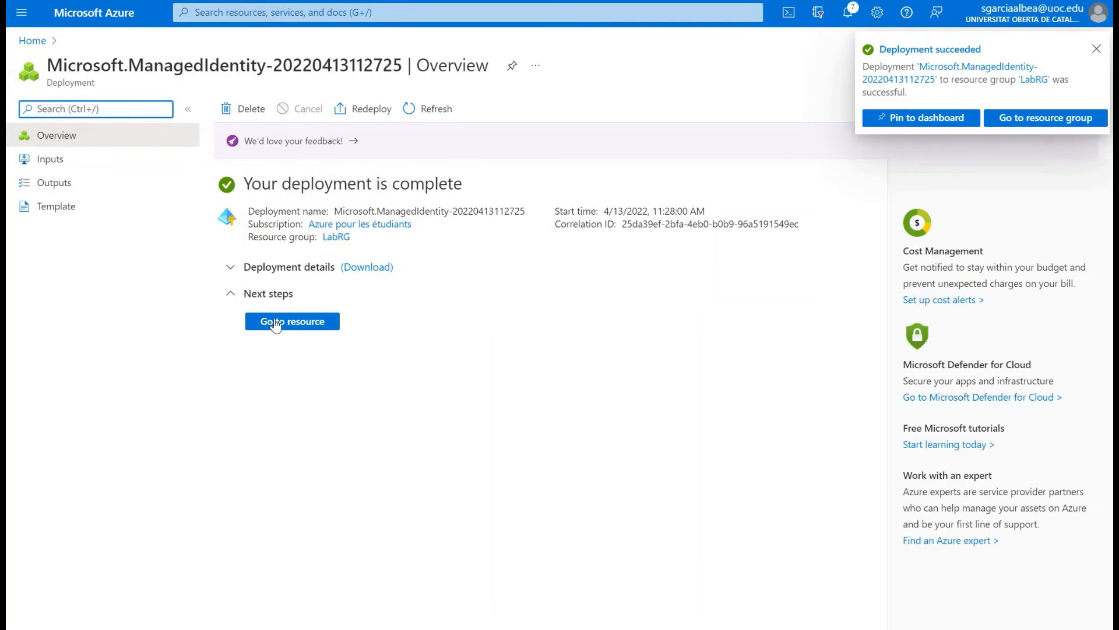
Step: Look through the new sgausermidentity resource's overview, activity log, access control, Advisor recommendations, automation tasks and export template
click(275, 323)
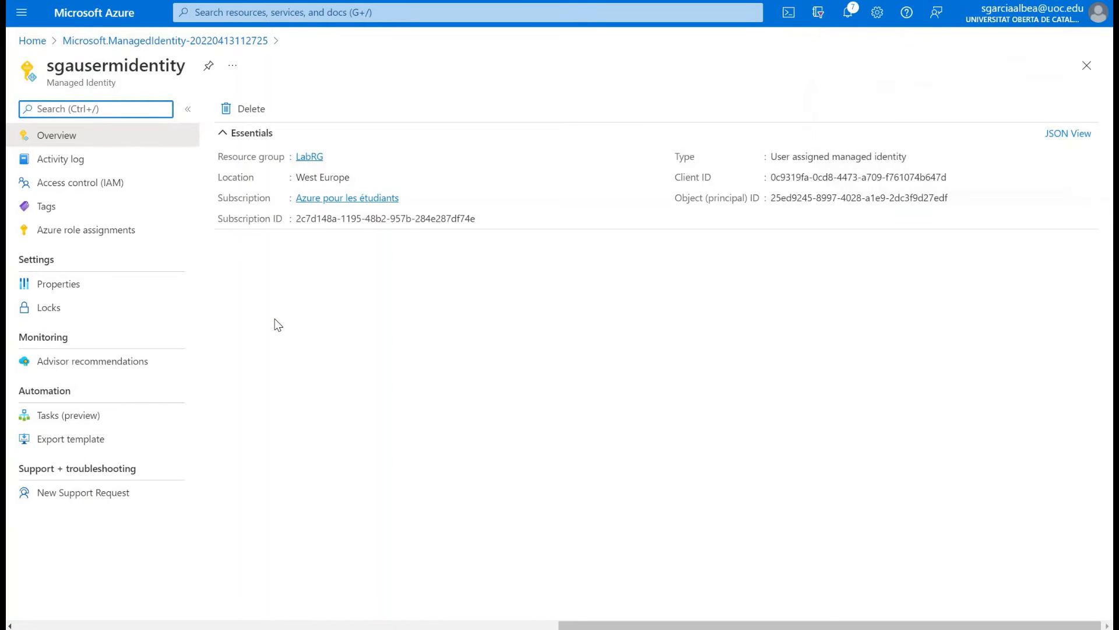
click(80, 172)
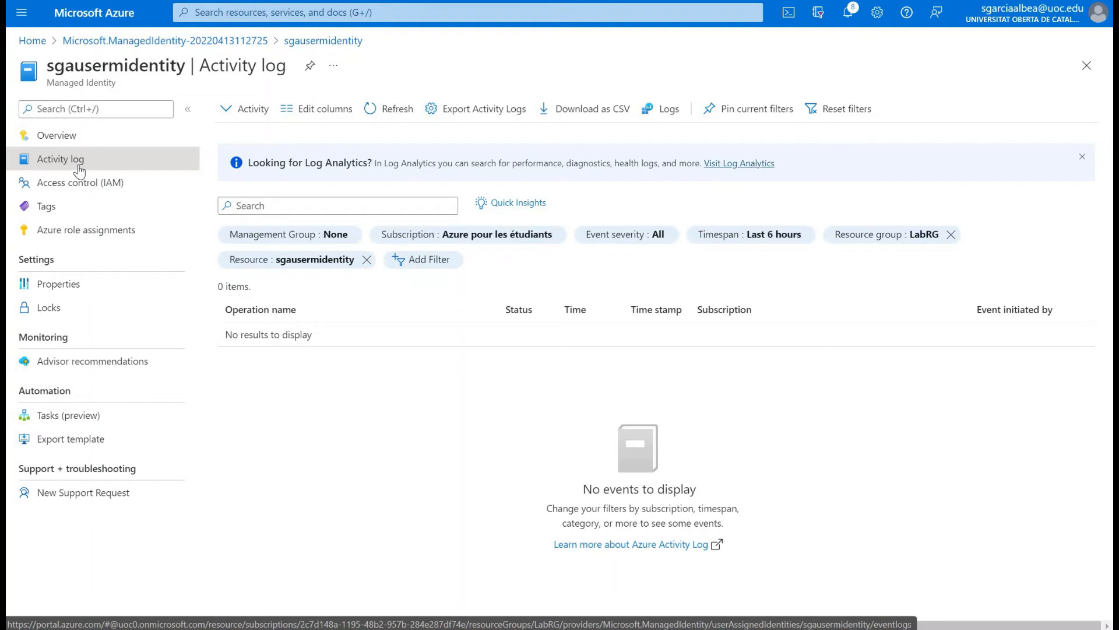
click(79, 185)
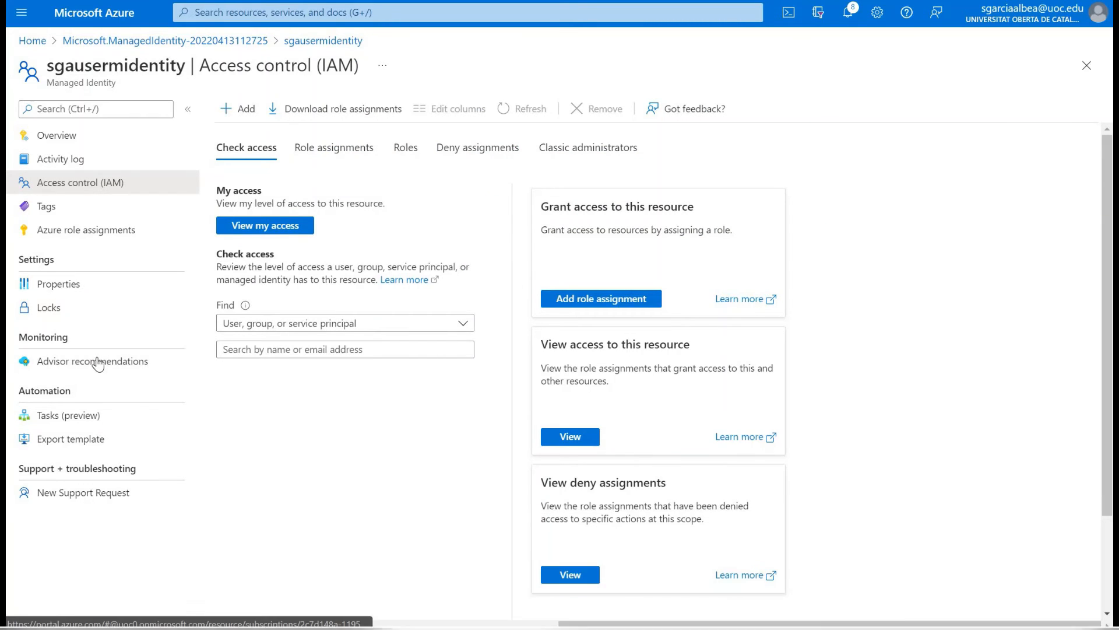
click(97, 362)
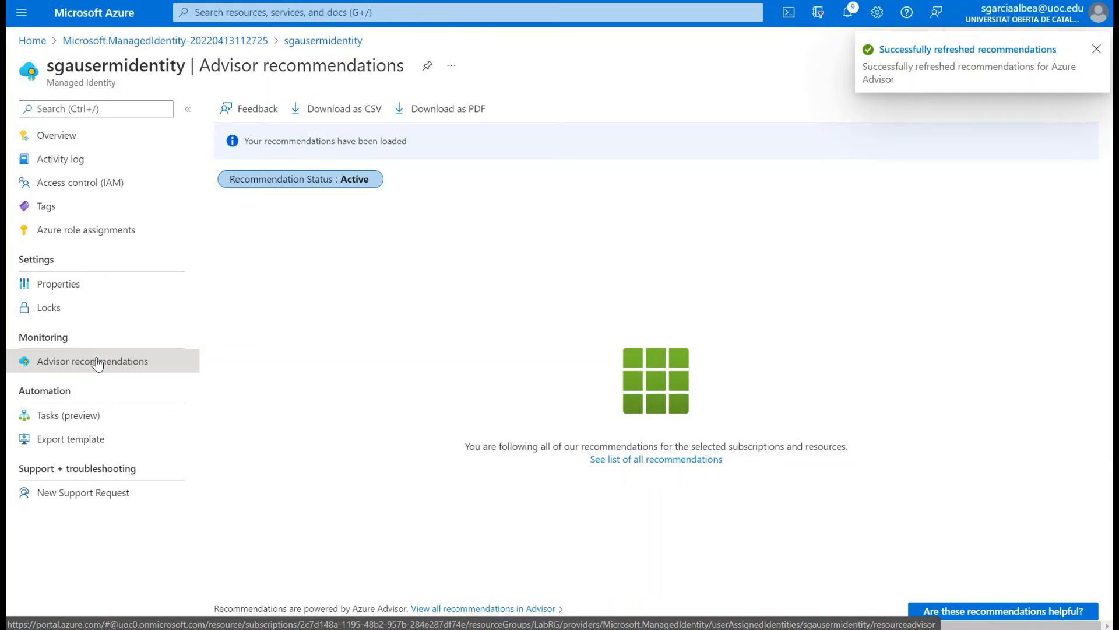
click(91, 417)
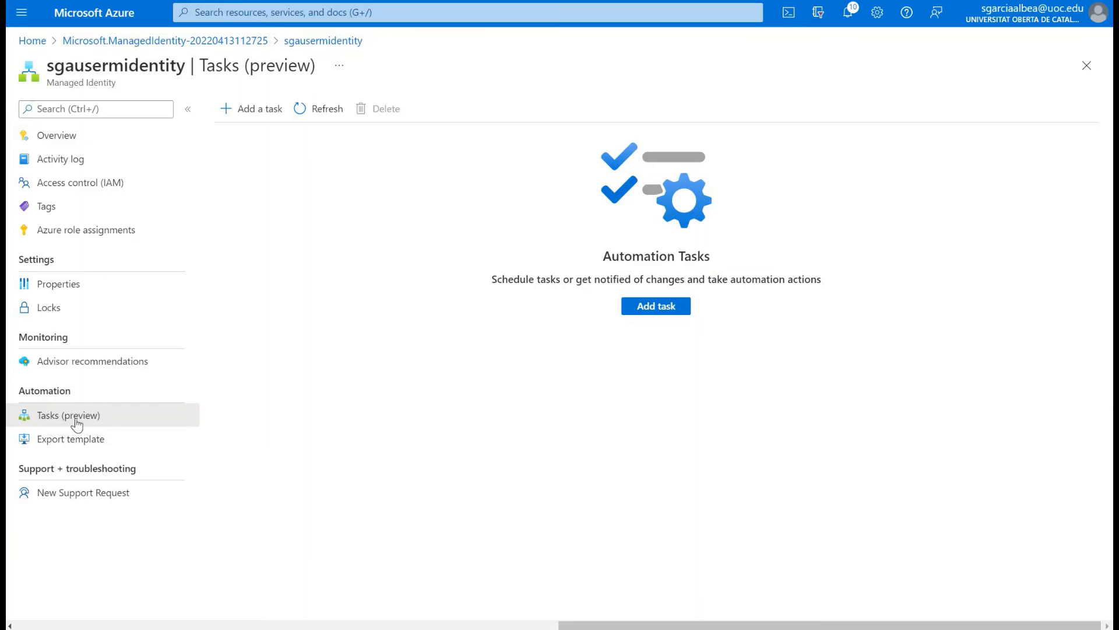
click(107, 446)
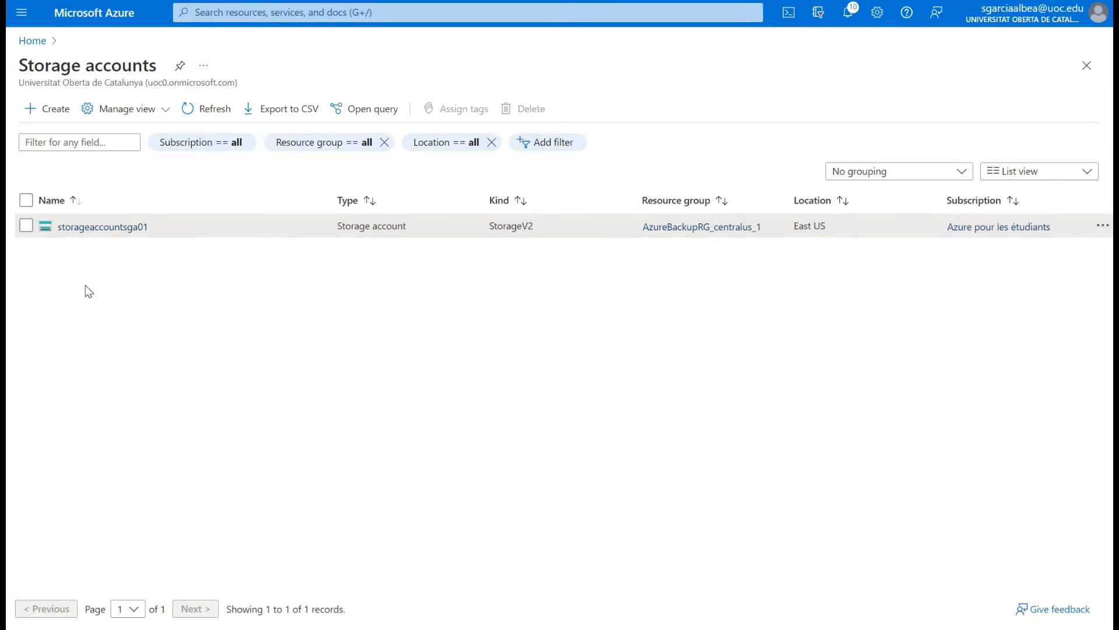
Step: Review the existing role assignments in the access control settings of the storage account storageaccountsga01
click(91, 233)
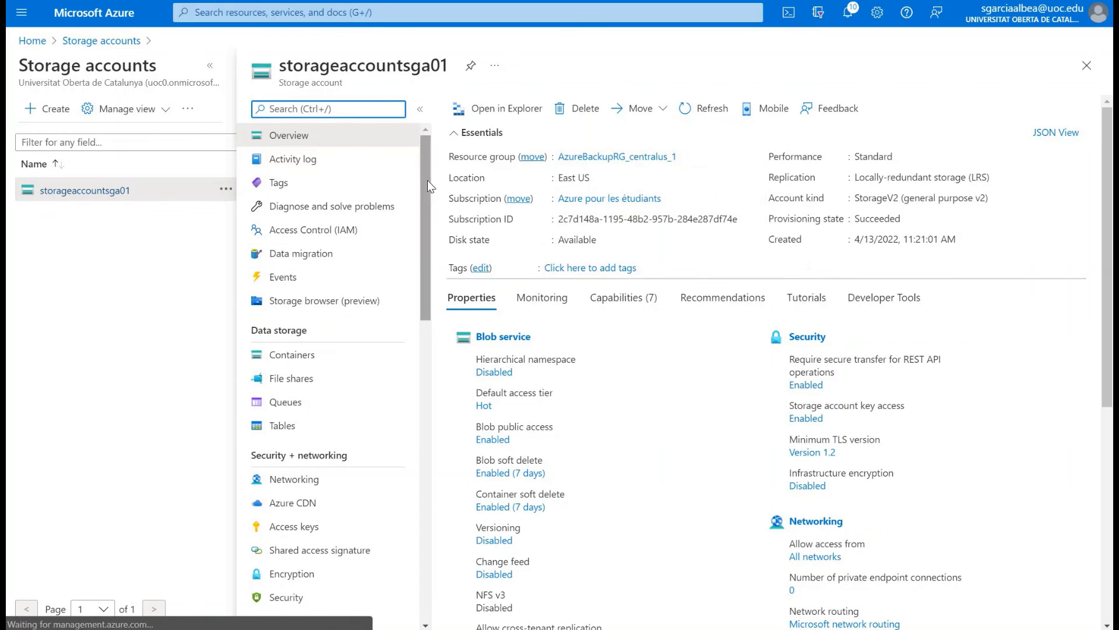
mouse_move(427, 181)
mouse_down()
mouse_move(427, 191)
mouse_move(424, 182)
mouse_up()
click(326, 227)
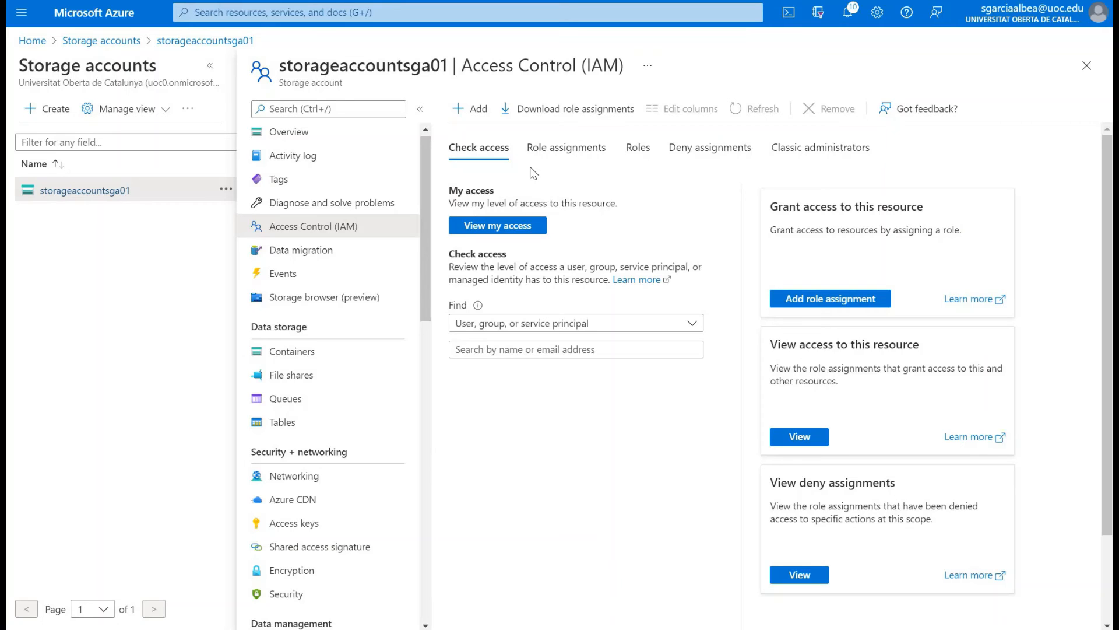
click(560, 148)
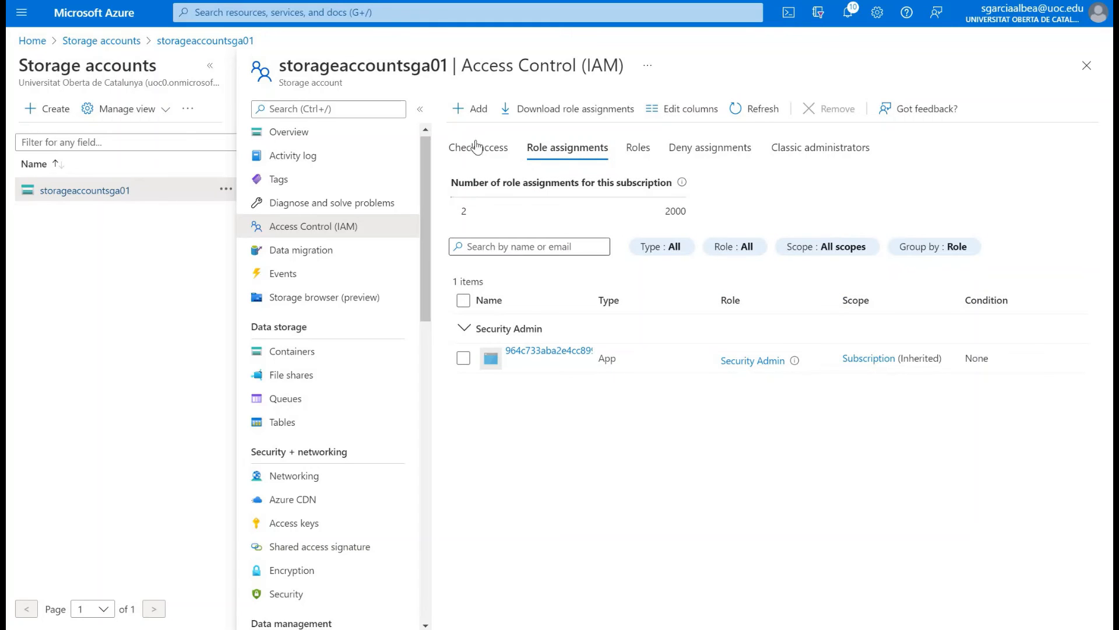
Step: Start a new role assignment on the storage account with the Contributor role and continue to its members
click(471, 108)
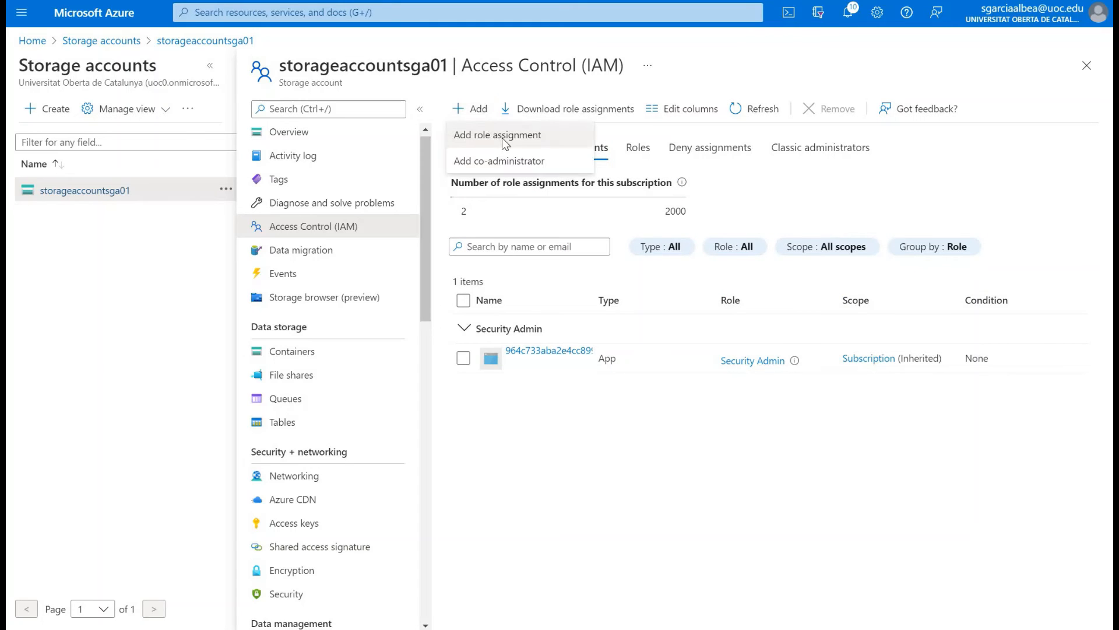
click(502, 137)
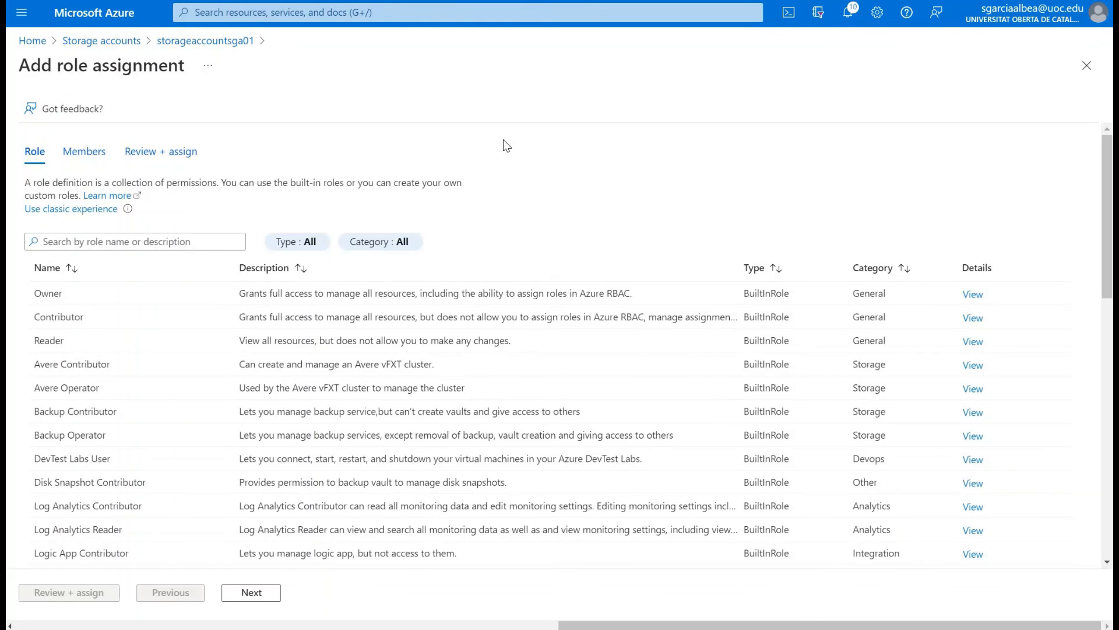
click(78, 317)
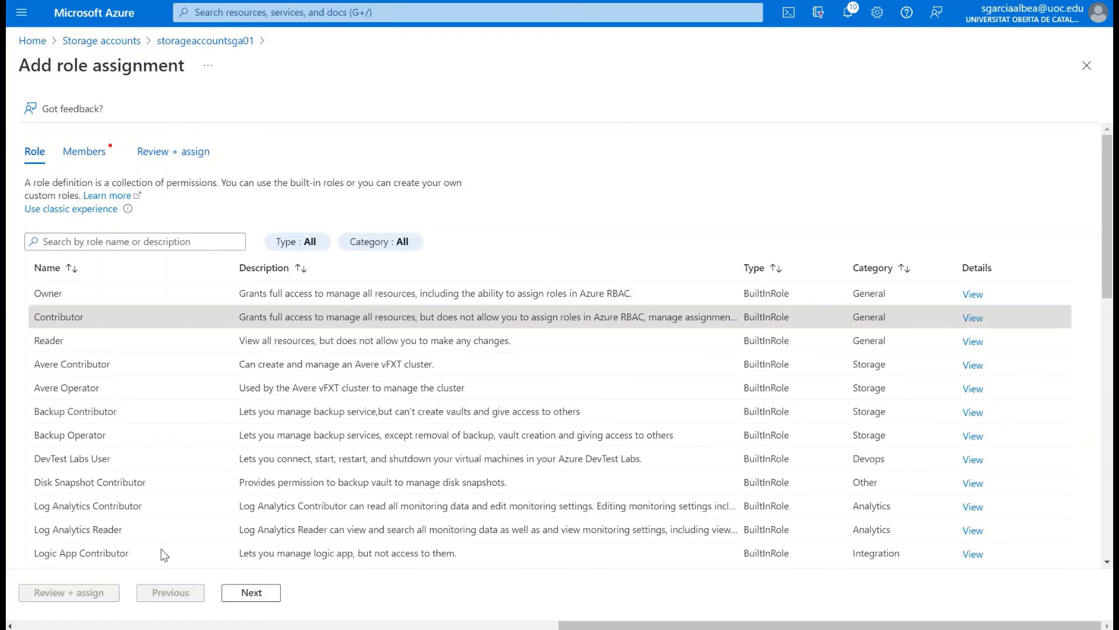
click(250, 591)
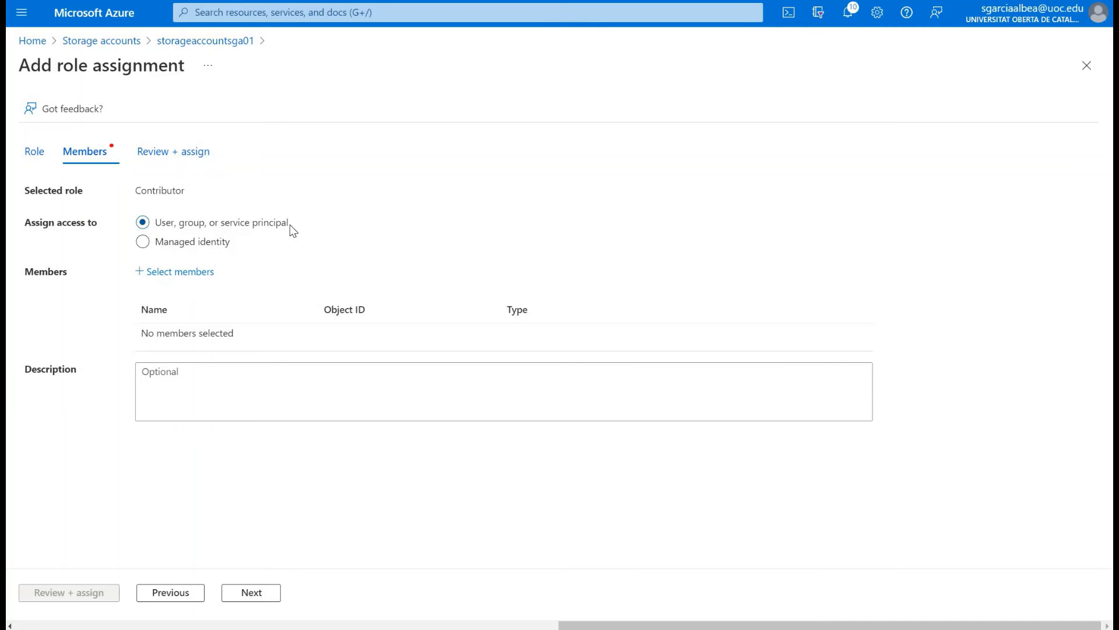
Step: Assign access to a managed identity and add test-sgavm01 from all system-assigned managed identities as the member
click(185, 272)
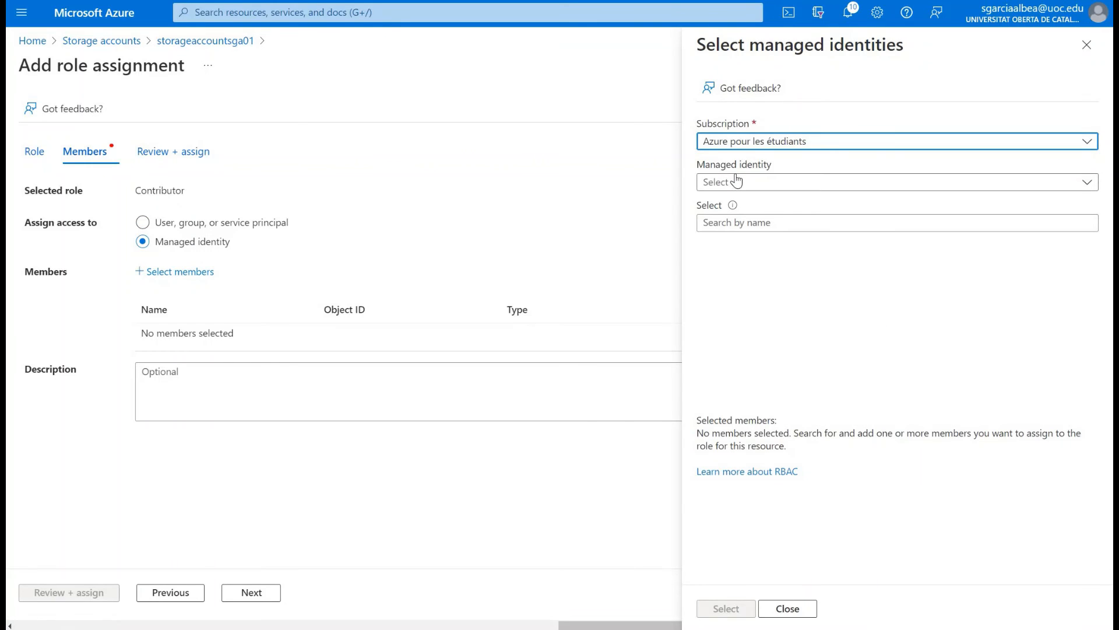
click(737, 180)
click(740, 147)
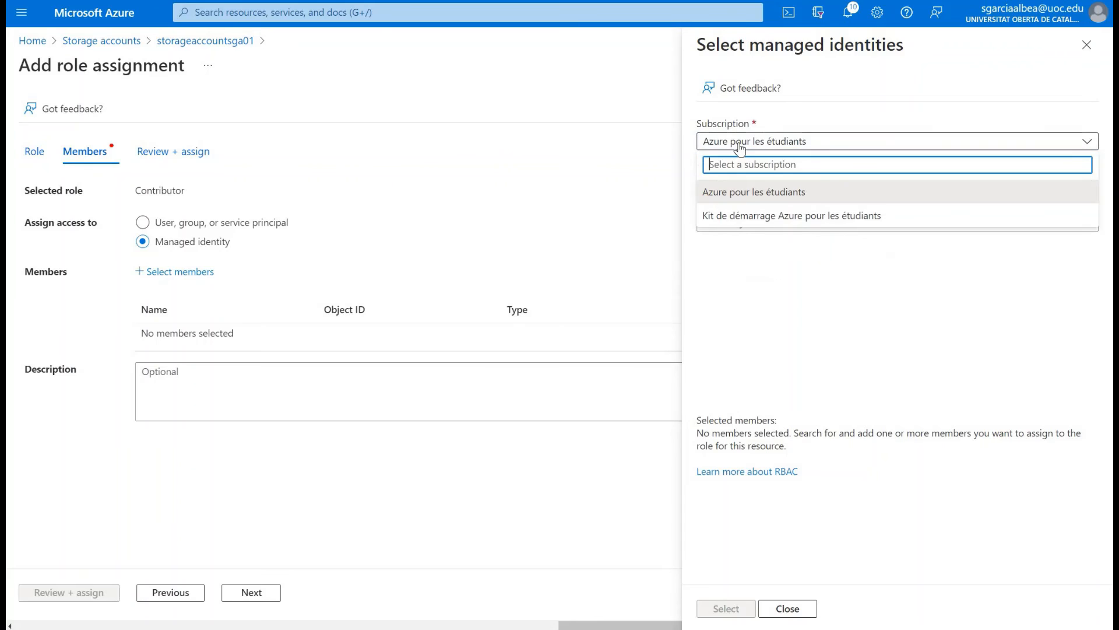
click(739, 147)
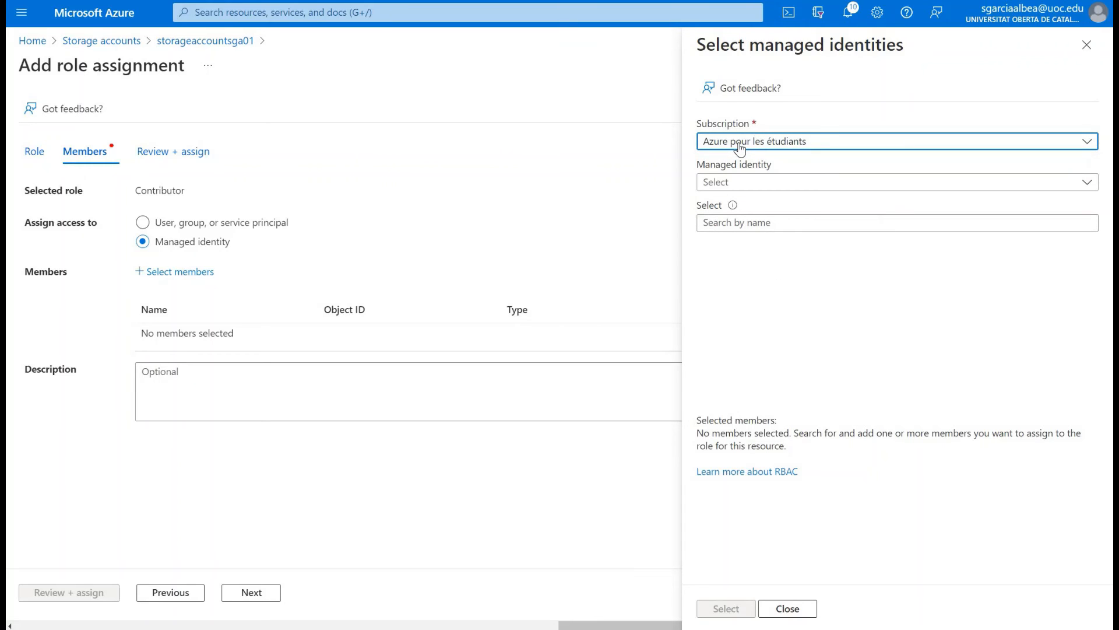
click(749, 184)
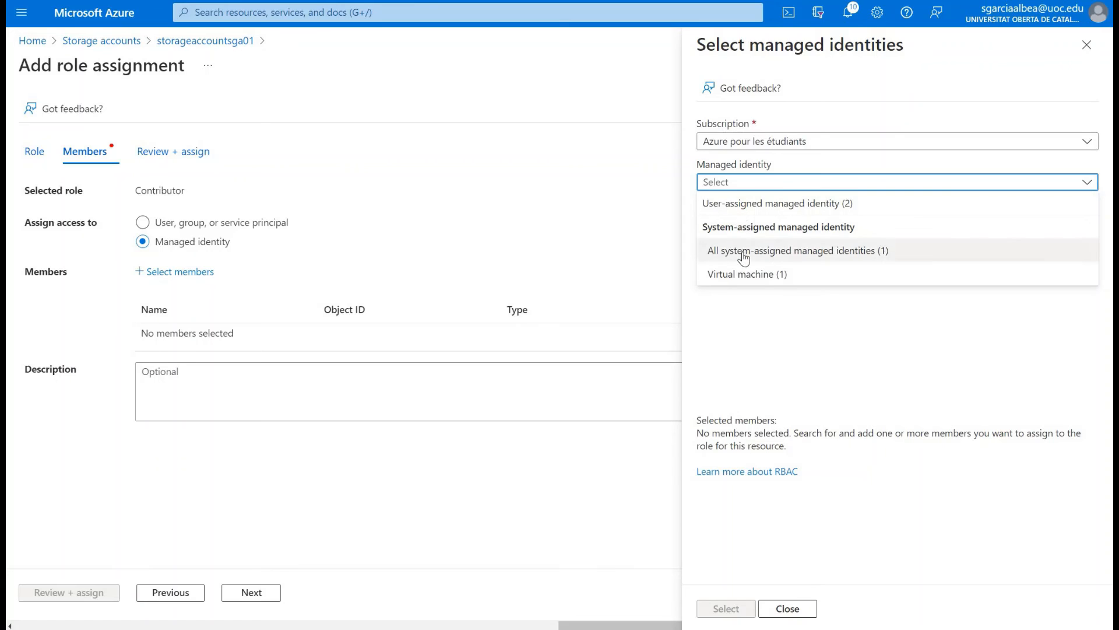
click(749, 203)
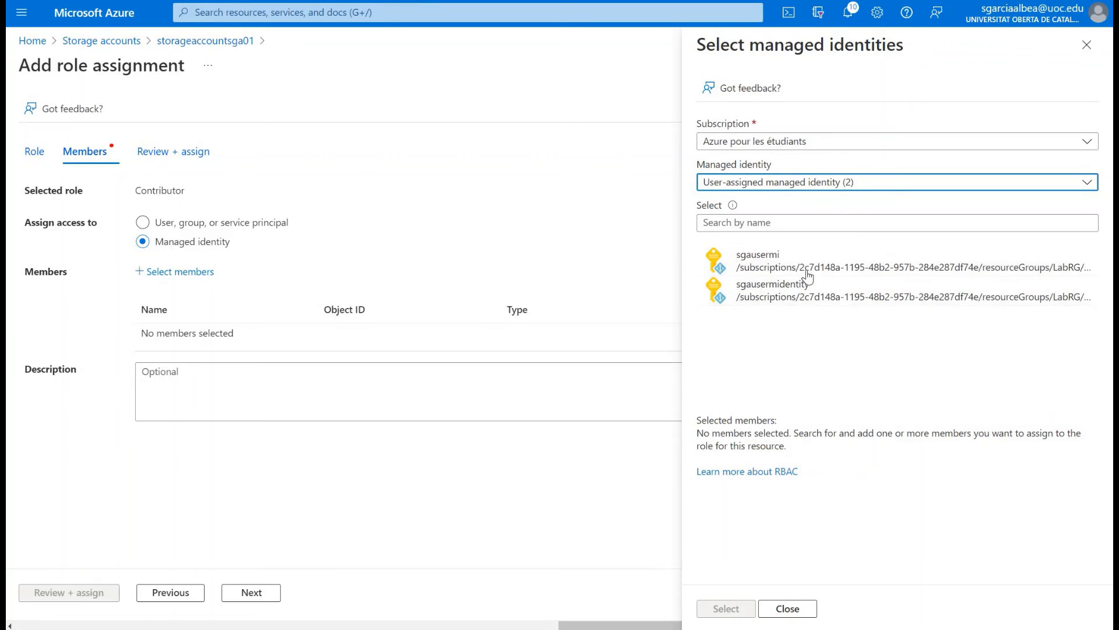
click(846, 188)
click(793, 184)
click(793, 184)
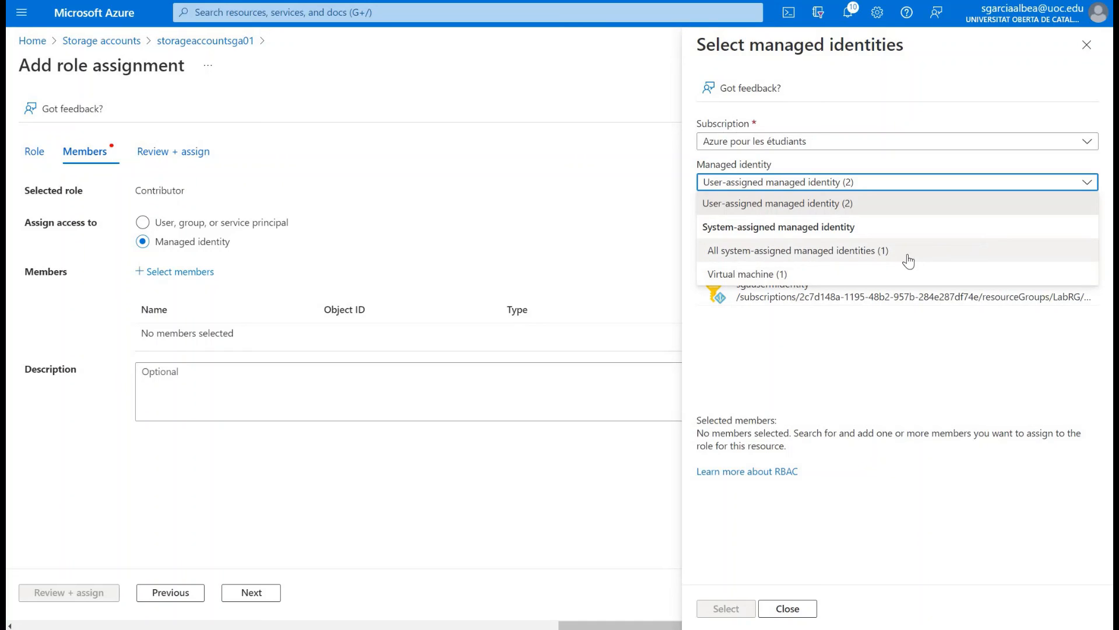
click(837, 257)
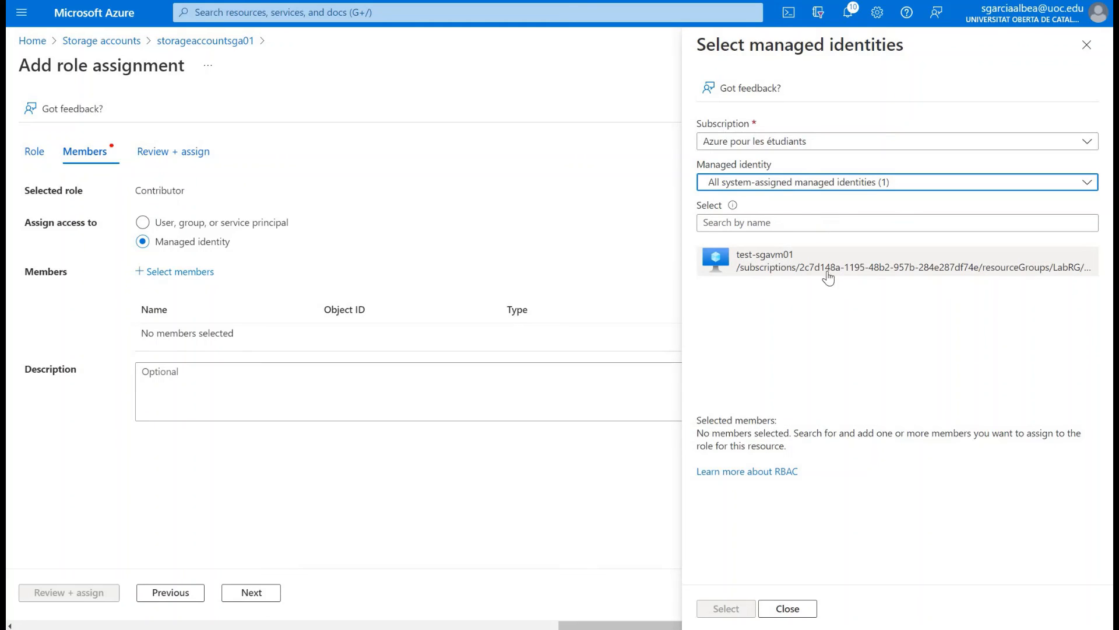
click(733, 267)
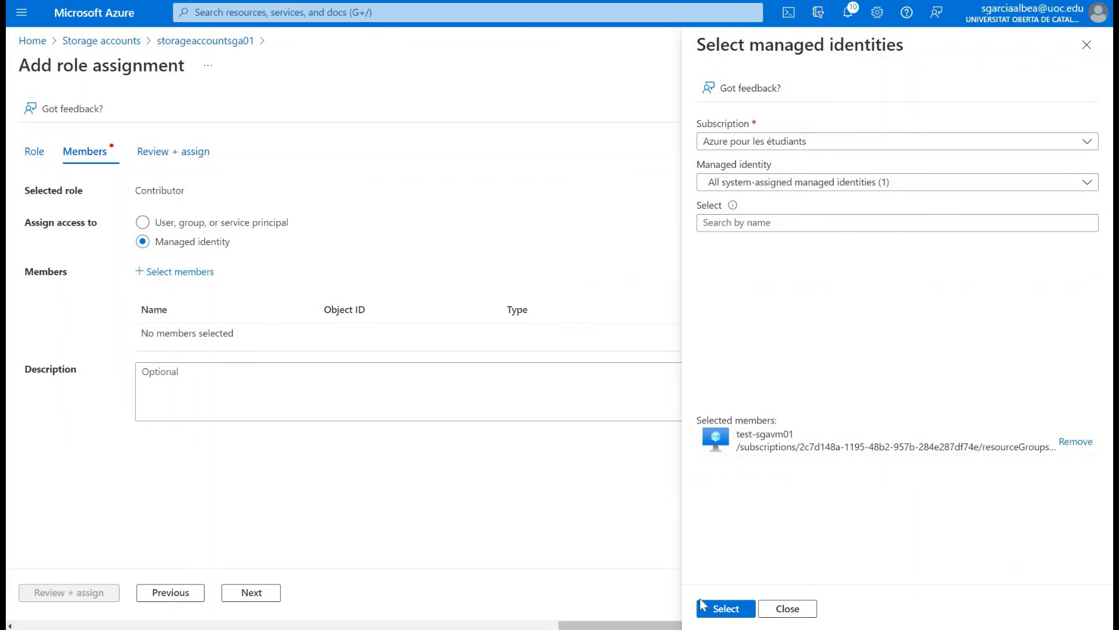
click(710, 609)
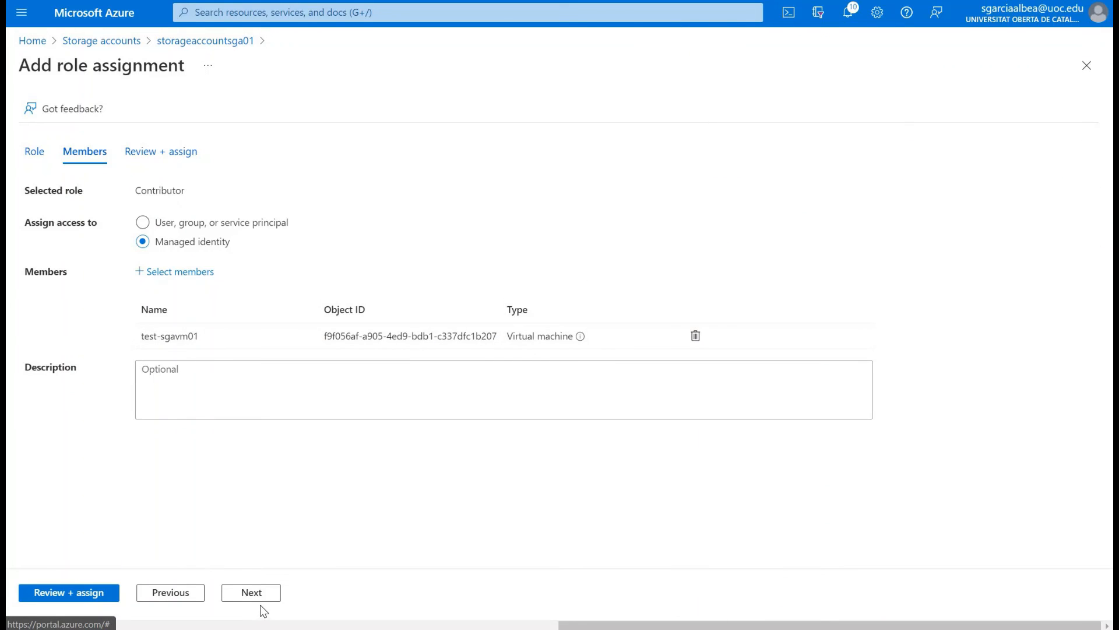
Step: Review the member and role of the assignment, and assign Contributor on storageaccountsga01 to test-sgavm01
click(252, 592)
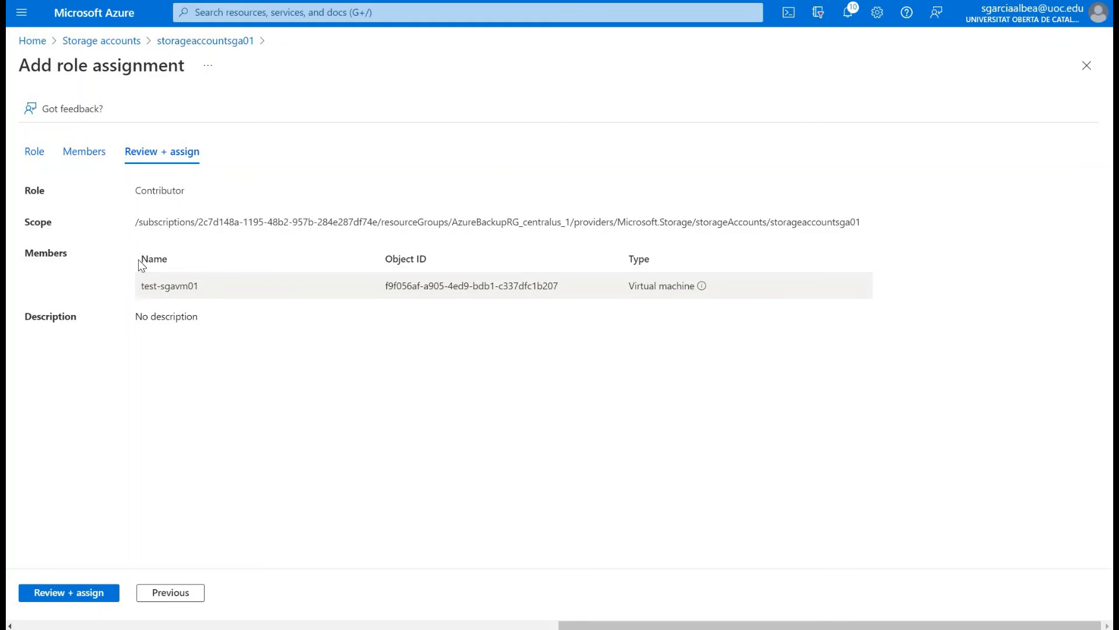
triple_click(197, 289)
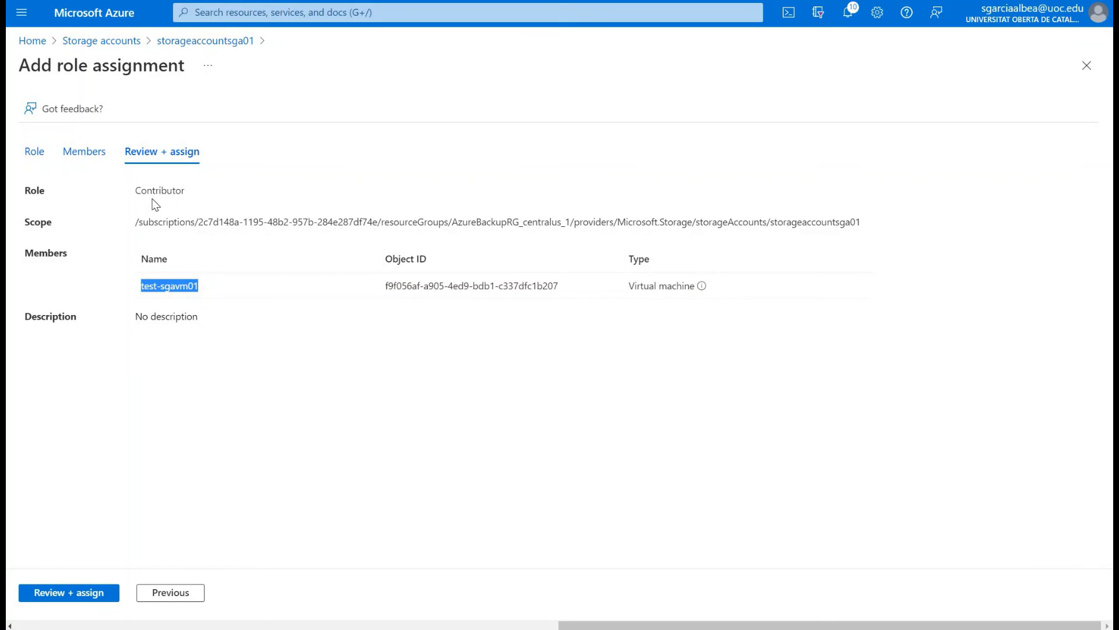
double_click(174, 190)
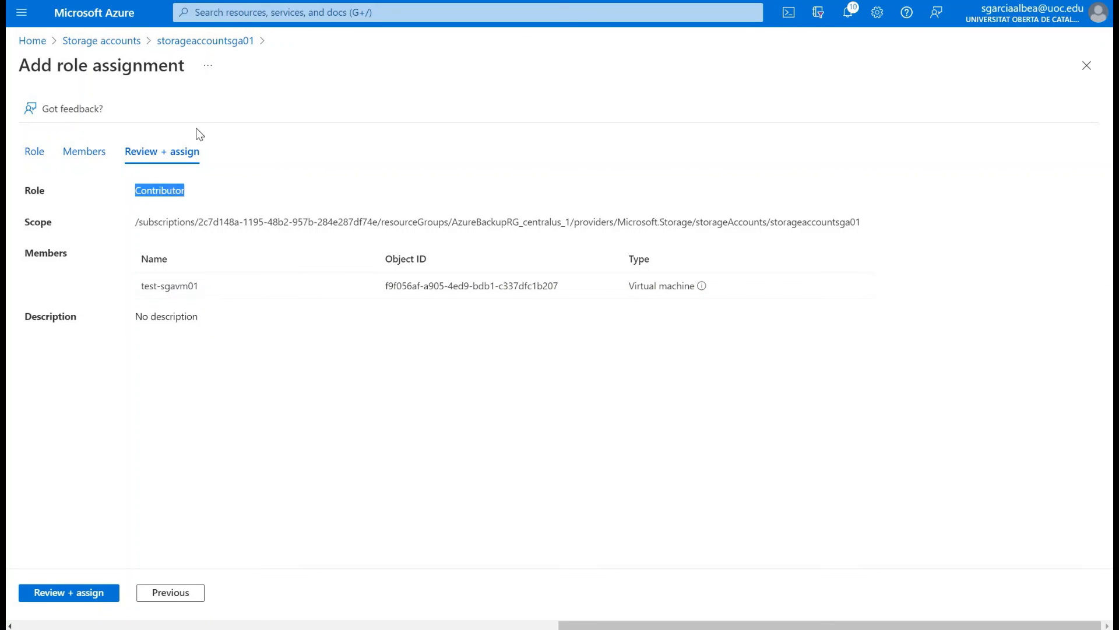
click(71, 590)
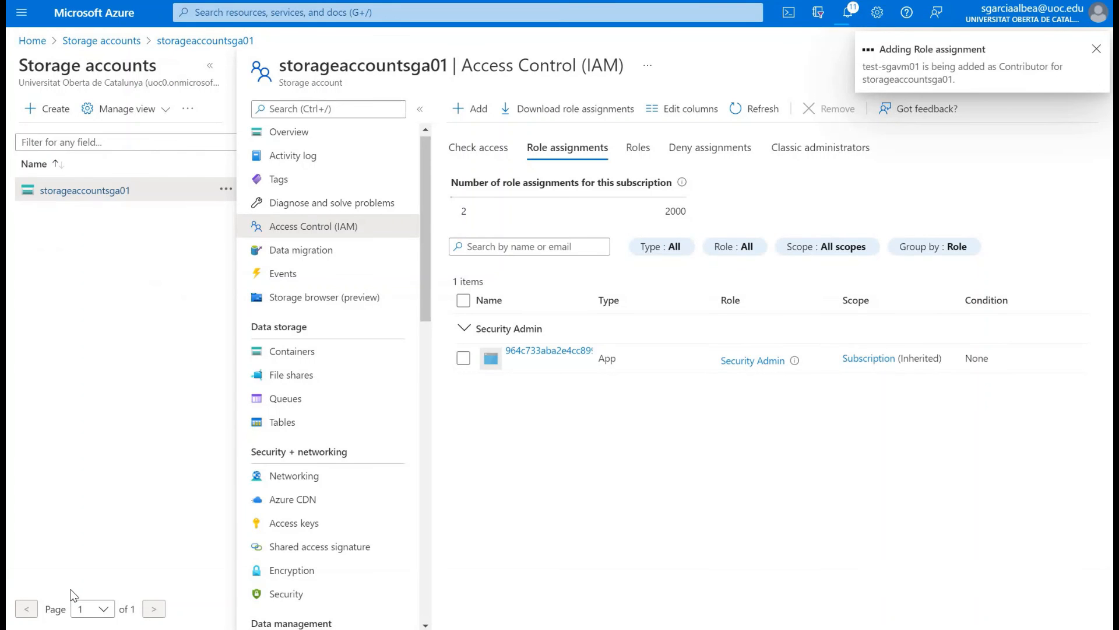